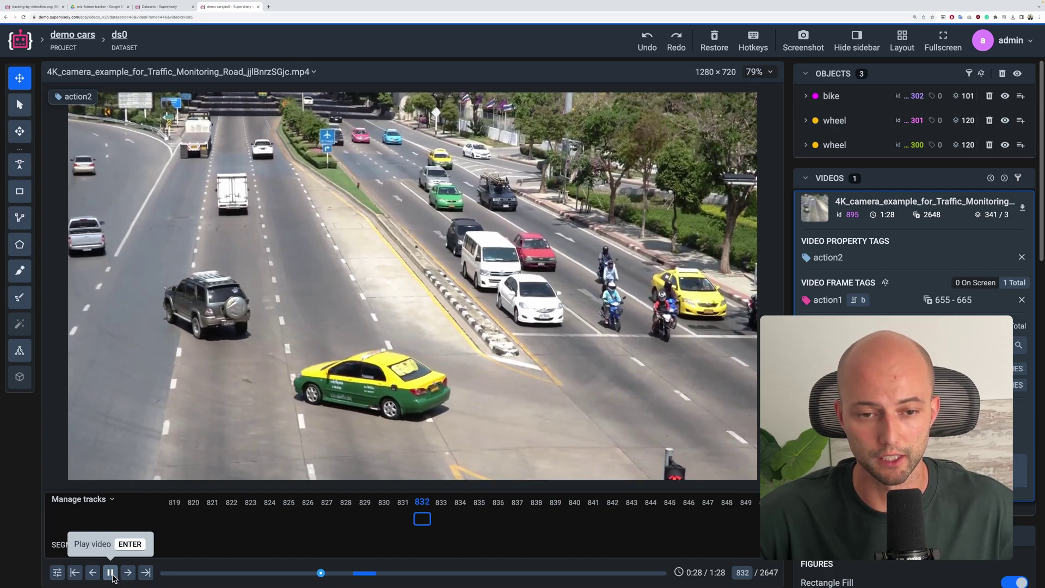
- Pause the demo cars traffic video at about frame 886 of 2647
{"action": "left_click", "coordinate": [111, 572]}
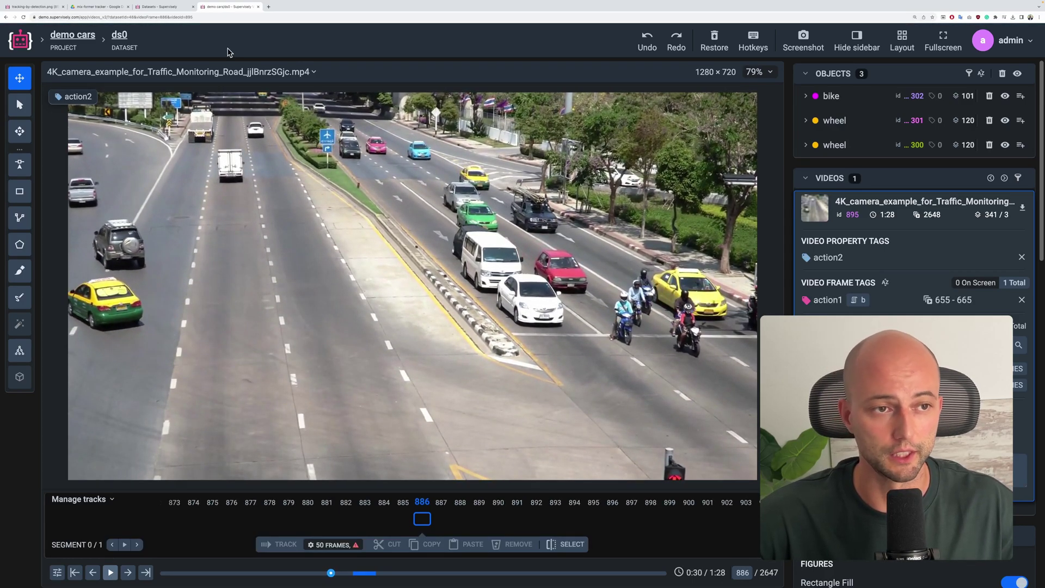
- Close the video labeling tab and open the Team Cluster list of agents from START
{"action": "middle_click", "coordinate": [228, 12]}
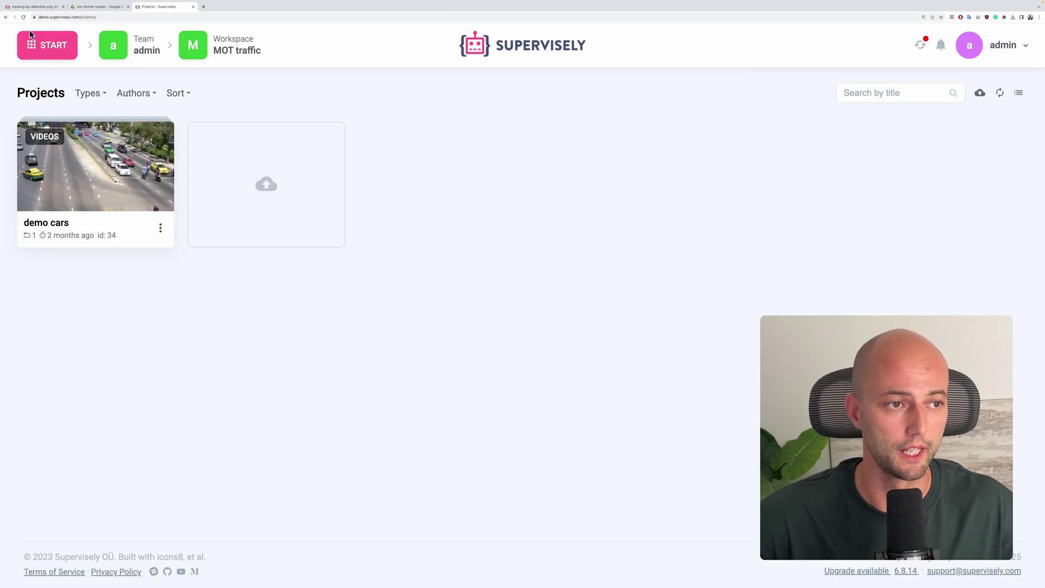
{"action": "left_click", "coordinate": [48, 44]}
{"action": "left_click", "coordinate": [98, 200]}
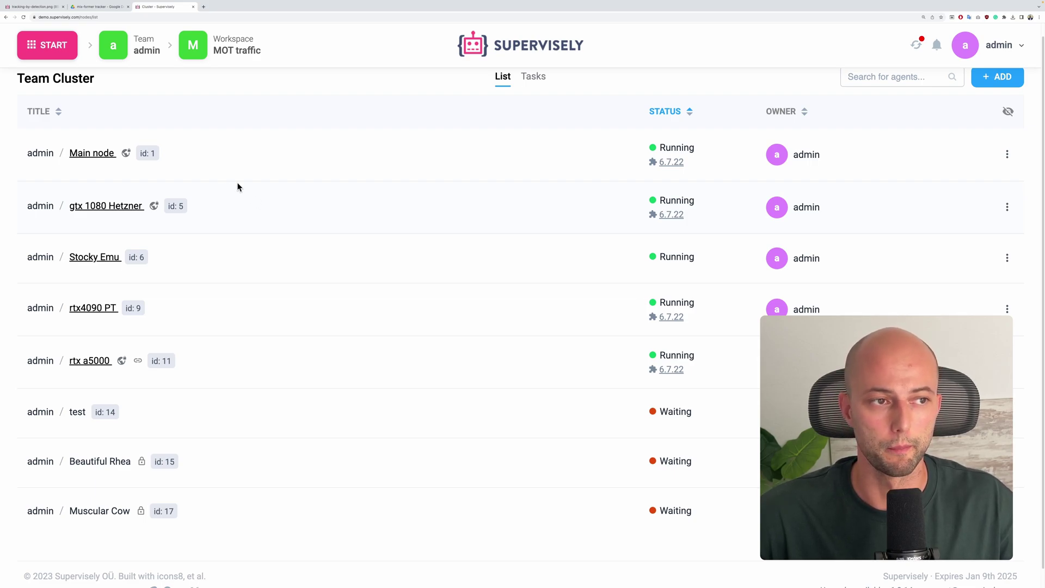
- Open the Neural Networks app catalogue and scroll down to the Serve YOLOv8 card
{"action": "left_click", "coordinate": [65, 50]}
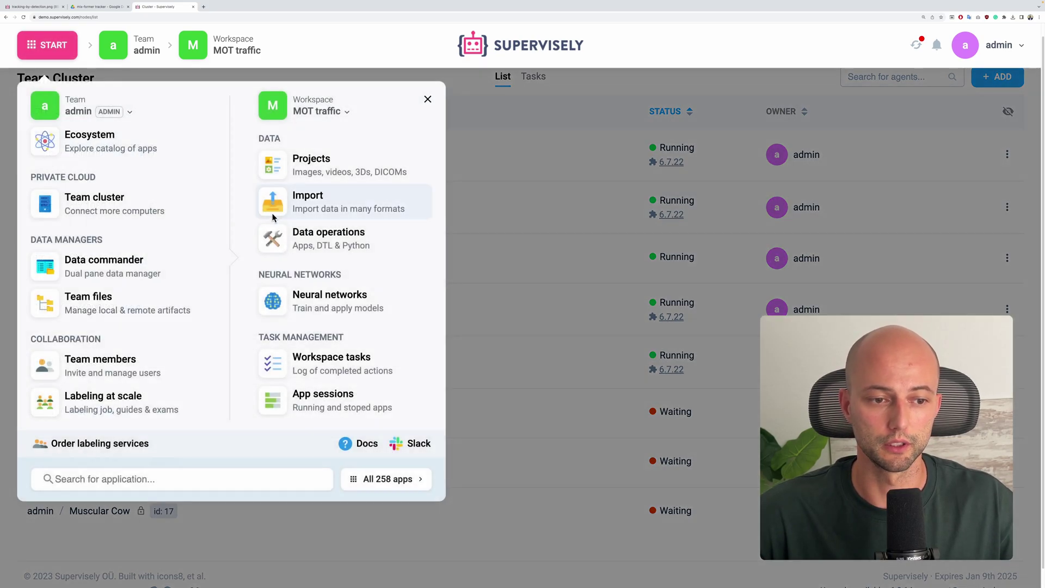
{"action": "left_click", "coordinate": [323, 295]}
{"action": "scroll", "coordinate": [261, 305], "scroll_direction": "down", "scroll_amount": 4}
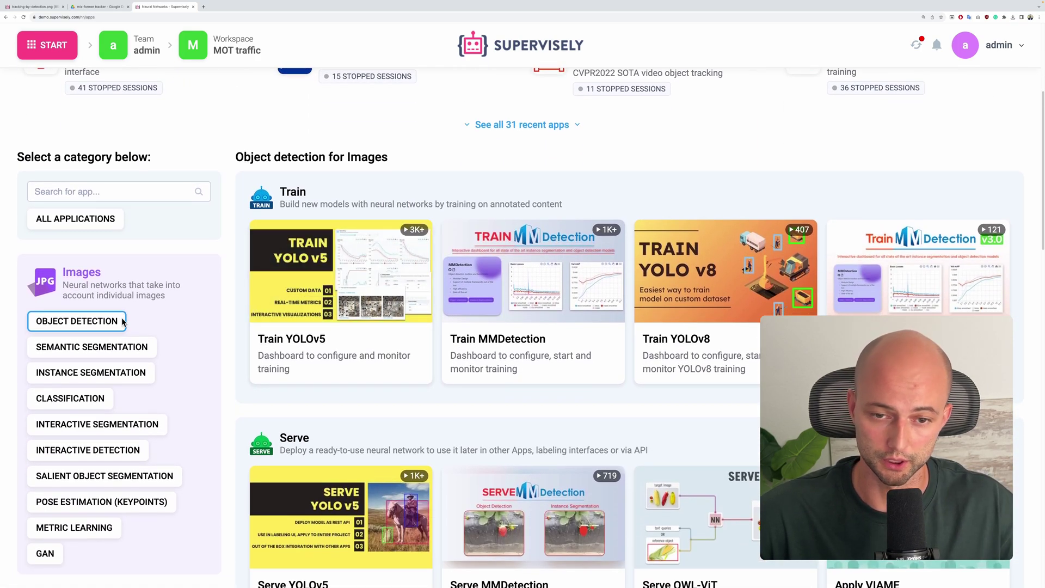
{"action": "scroll", "coordinate": [123, 322], "scroll_direction": "down", "scroll_amount": 3}
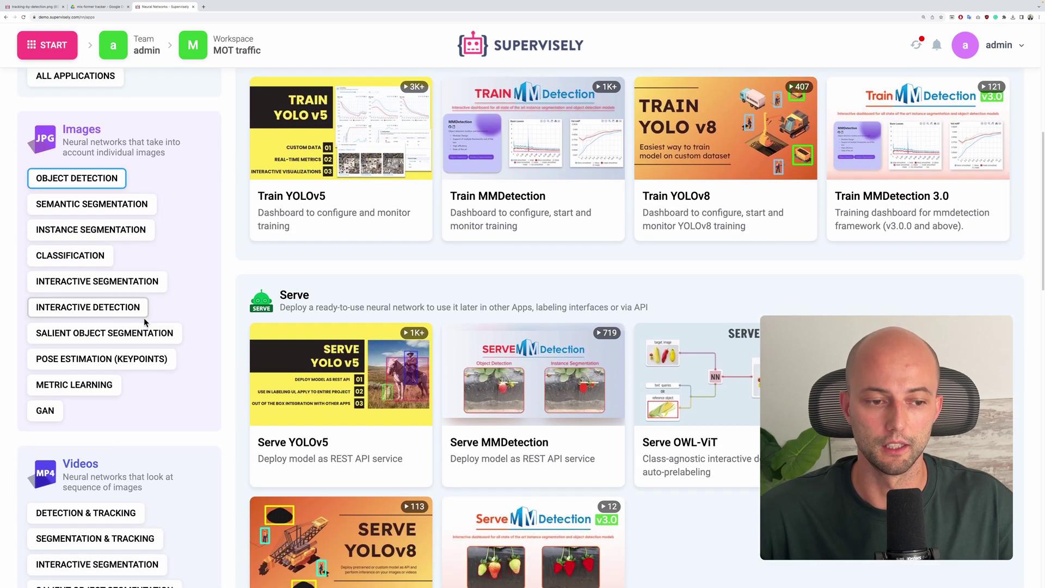
{"action": "scroll", "coordinate": [239, 364], "scroll_direction": "down", "scroll_amount": 3}
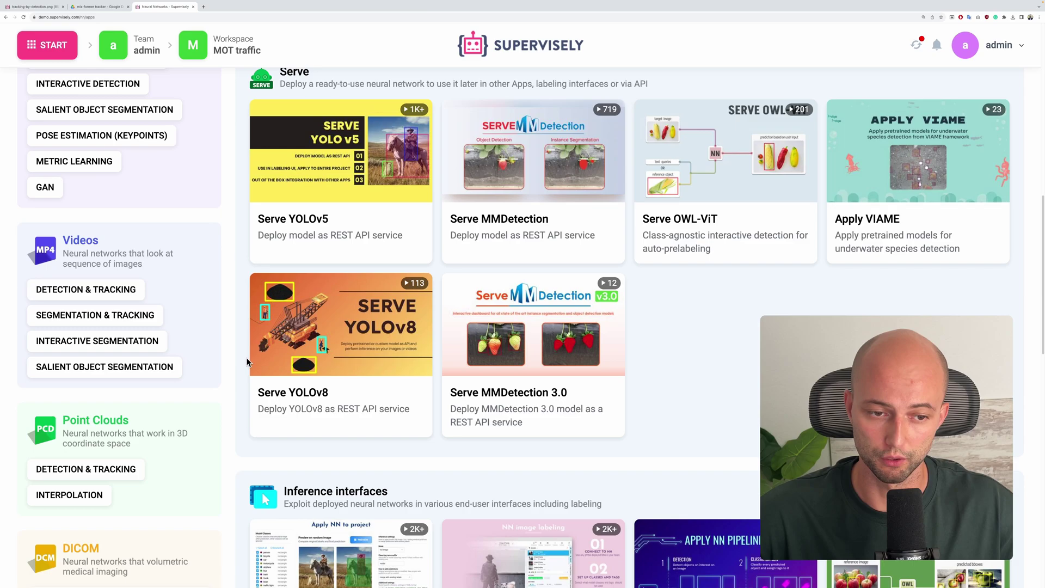
{"action": "mouse_move", "coordinate": [333, 317]}
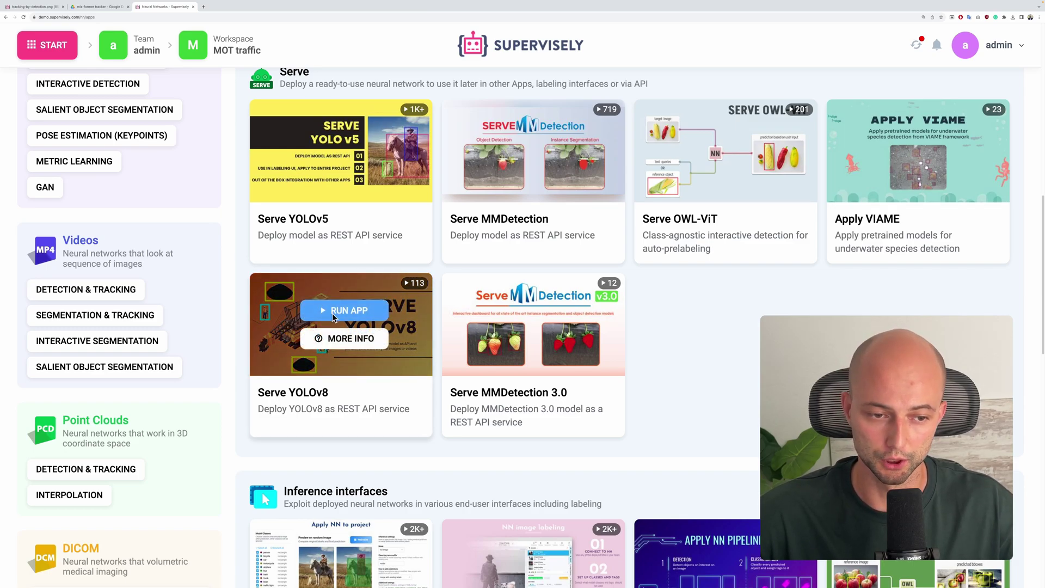
- Run Serve YOLOv8 on the gtx 1080 Hetzner agent, chosen under Advanced settings
{"action": "left_click", "coordinate": [334, 314]}
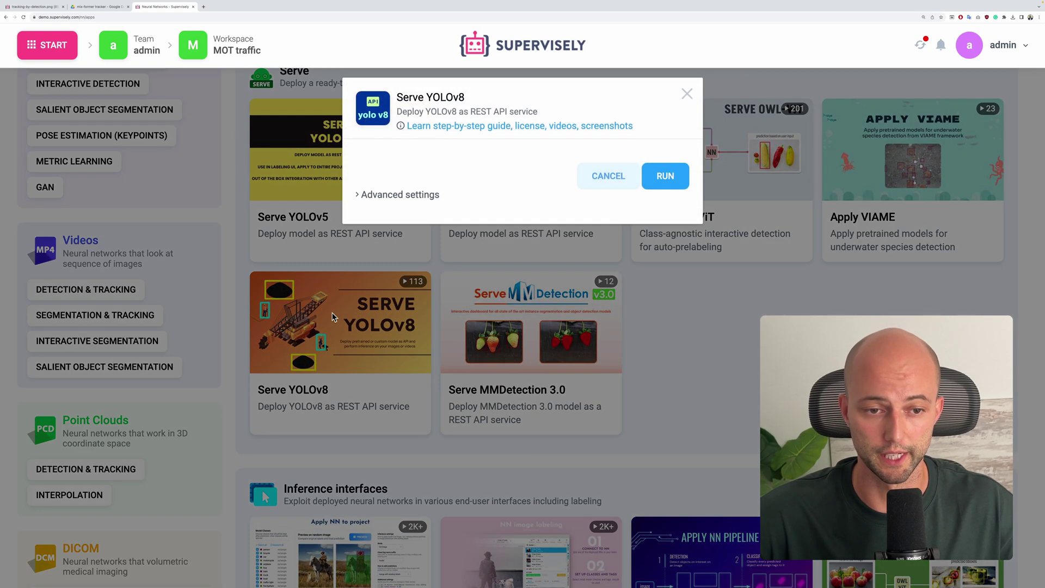
{"action": "left_click", "coordinate": [409, 197]}
{"action": "left_click", "coordinate": [440, 325]}
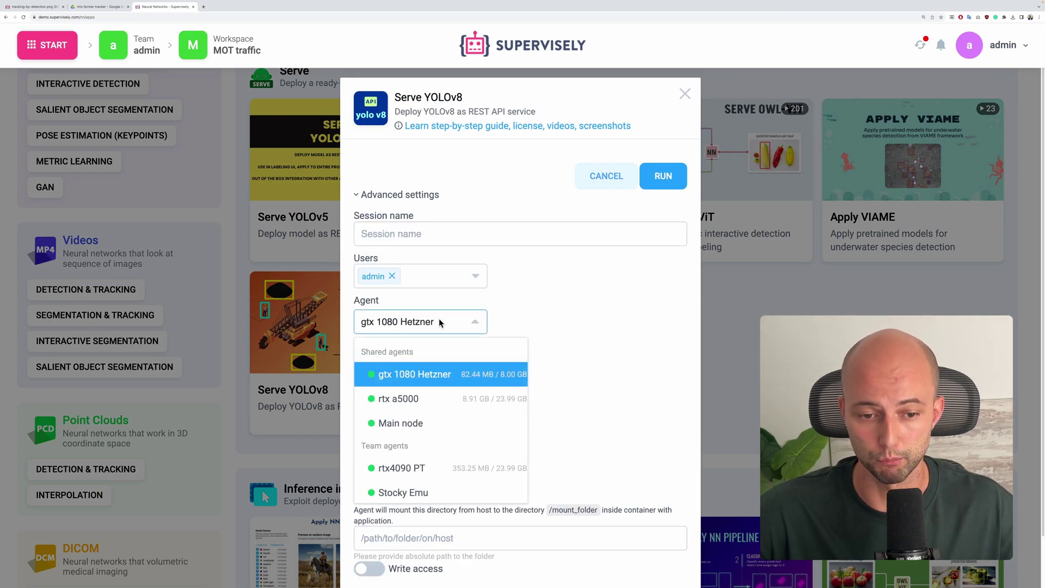
{"action": "left_click", "coordinate": [501, 320]}
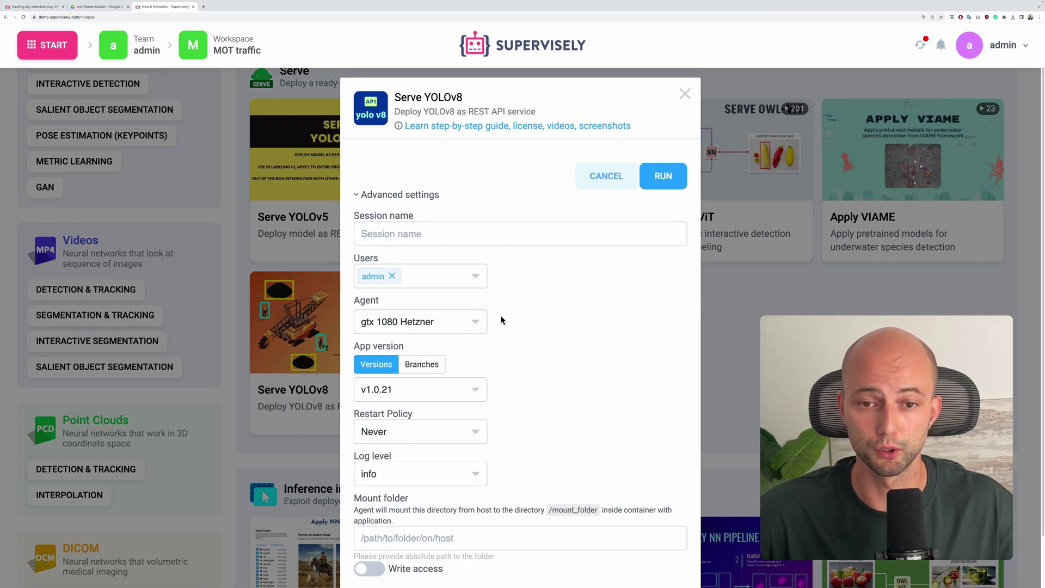
{"action": "left_click", "coordinate": [670, 184]}
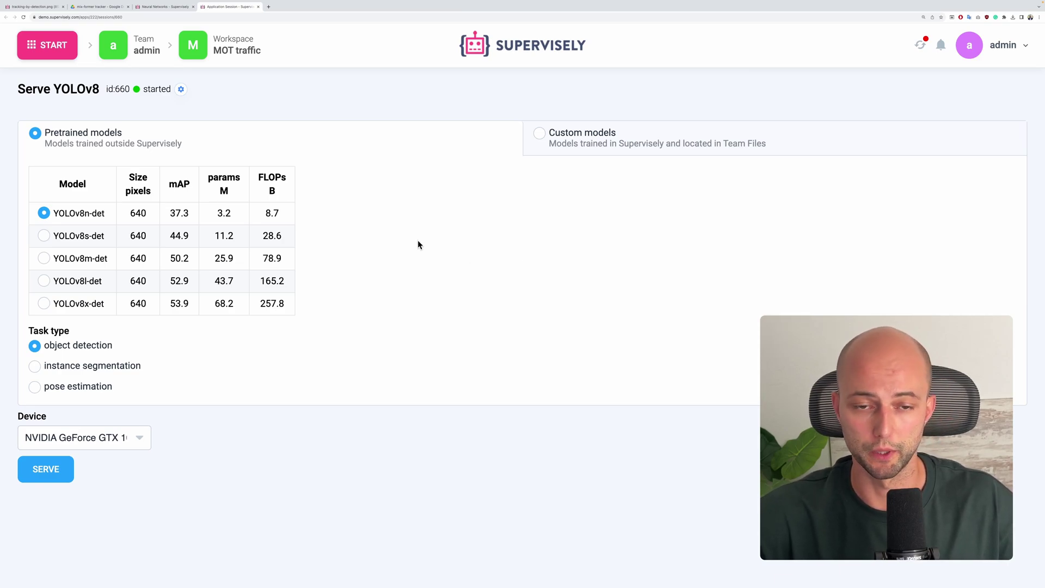
- Serve the pretrained YOLOv8l-det object detection model on NVIDIA GeForce GTX 1080 (cuda:0)
{"action": "left_click", "coordinate": [557, 139]}
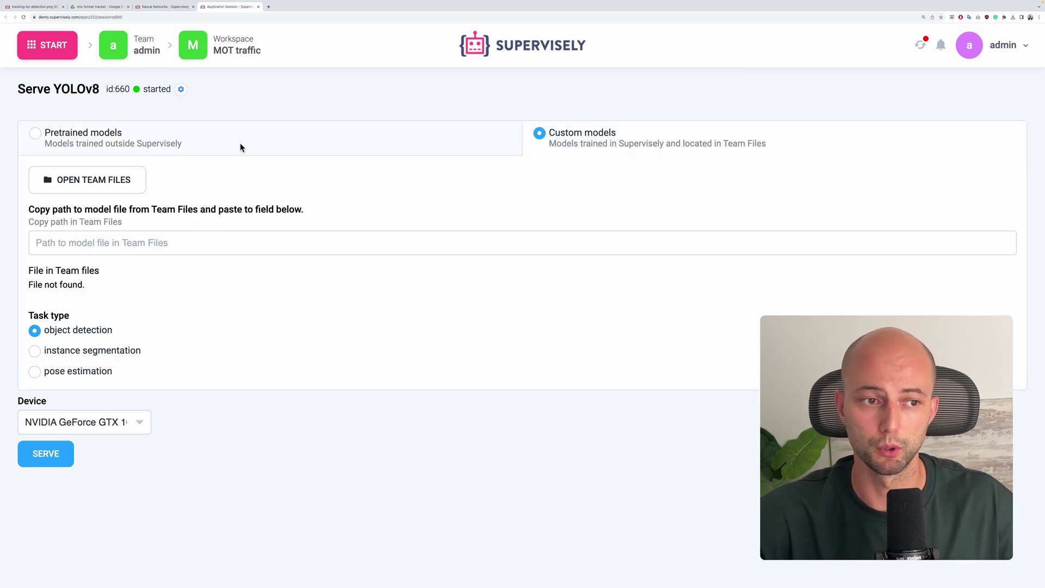
{"action": "left_click", "coordinate": [118, 142]}
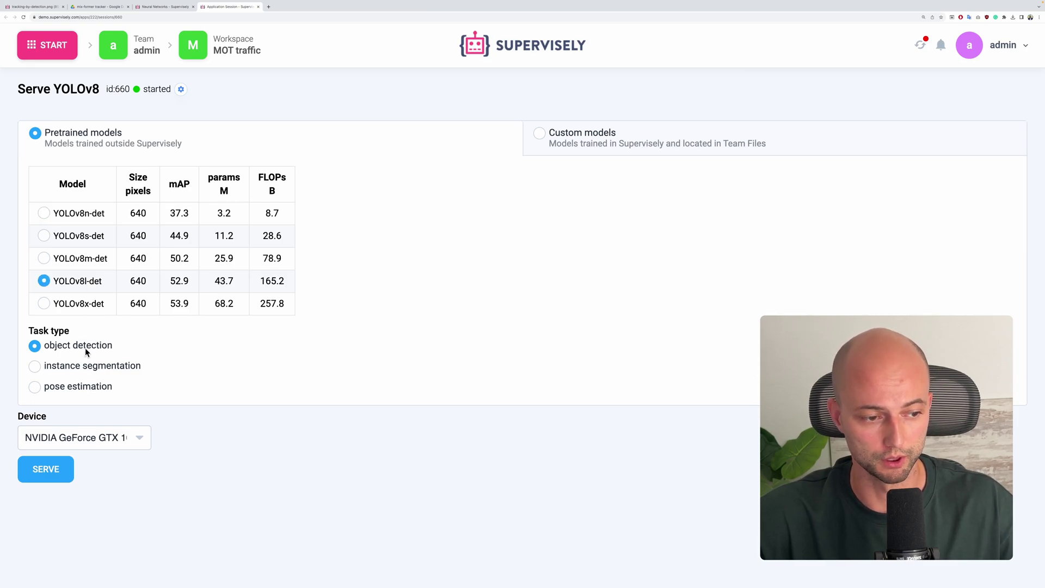
{"action": "left_click", "coordinate": [128, 438]}
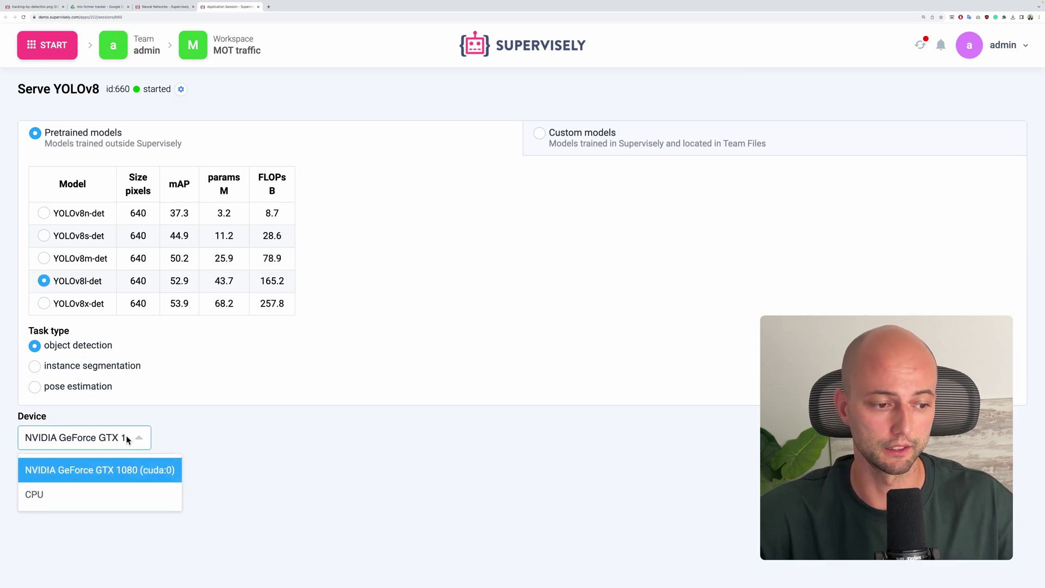
{"action": "left_click", "coordinate": [140, 473]}
{"action": "left_click", "coordinate": [65, 477]}
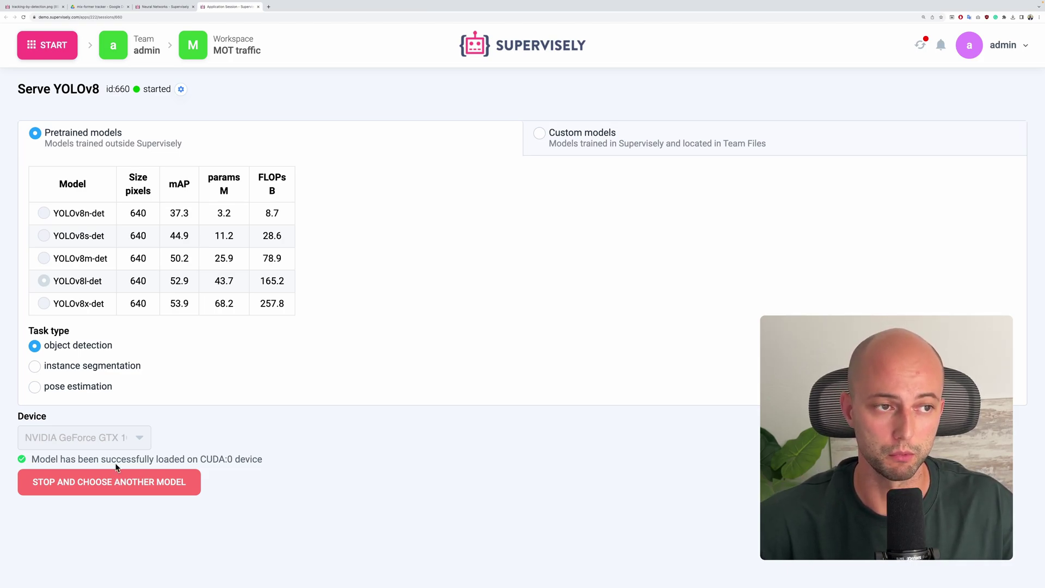
- Run Apply NN to Videos Project from the demo cars project's Neural Networks menu
{"action": "left_click", "coordinate": [50, 58]}
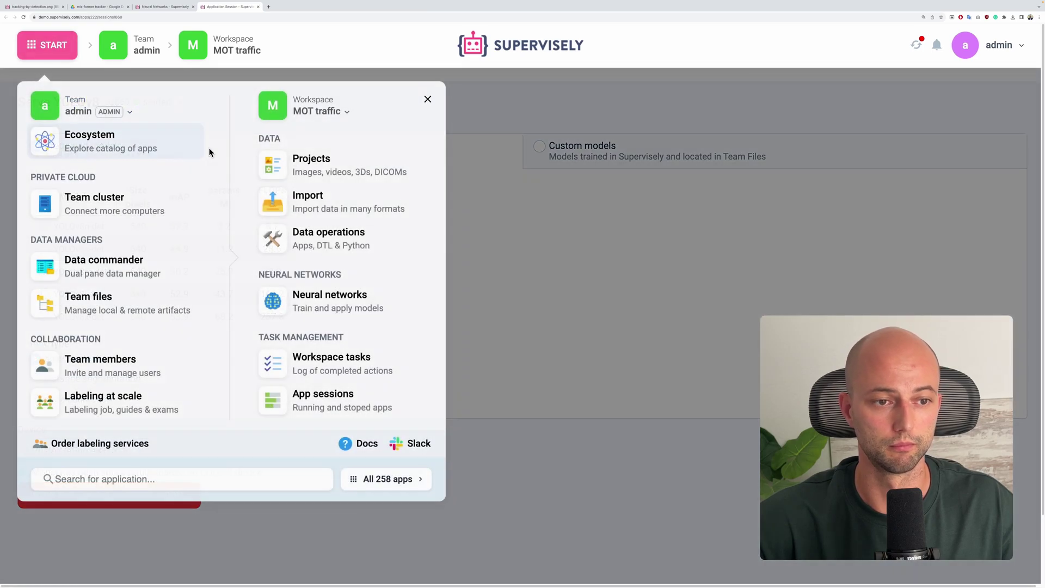
{"action": "left_click", "coordinate": [288, 167]}
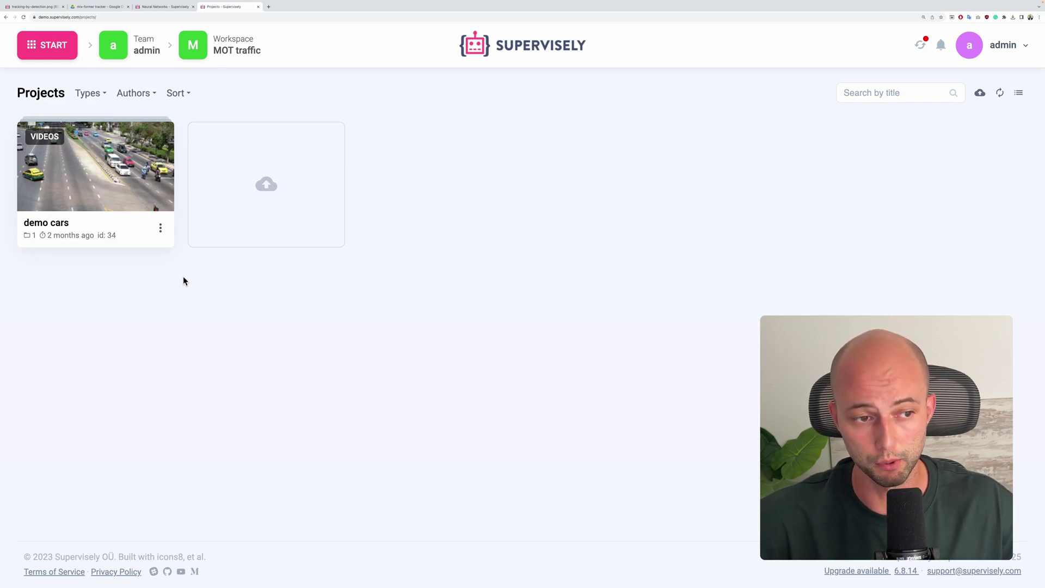
{"action": "left_click", "coordinate": [161, 229]}
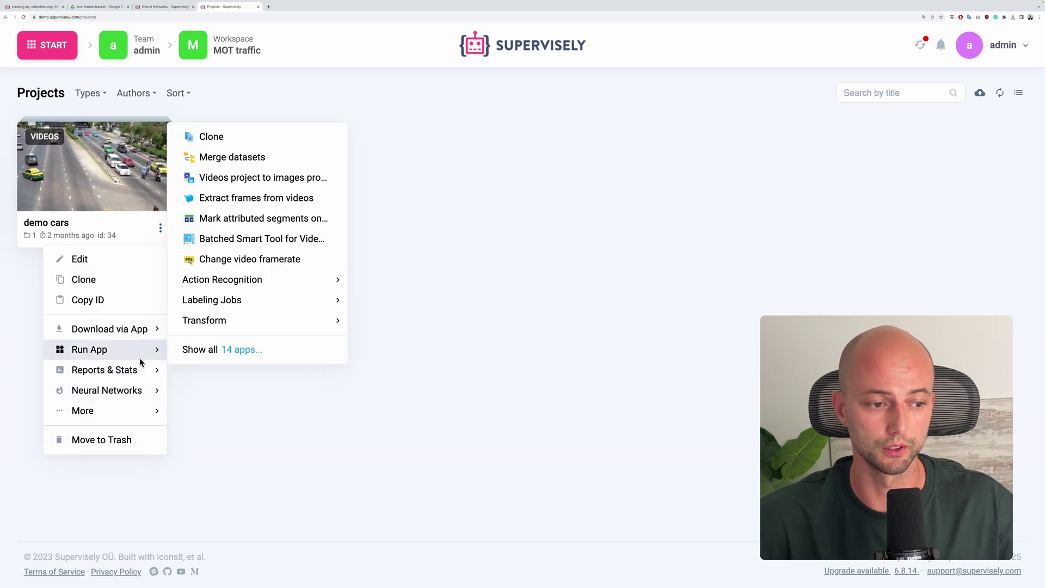
{"action": "mouse_move", "coordinate": [129, 392]}
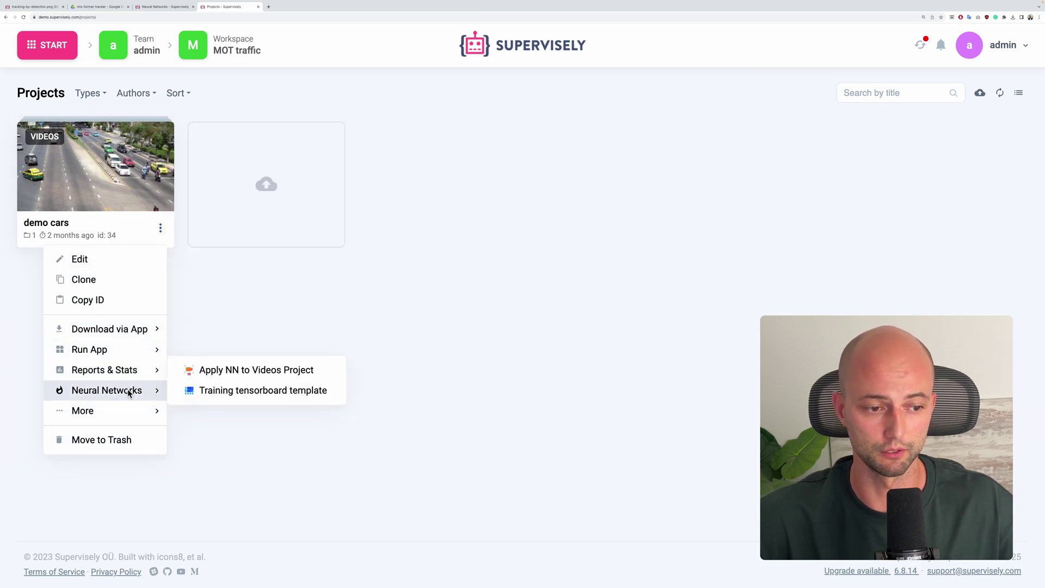
{"action": "left_click", "coordinate": [276, 371]}
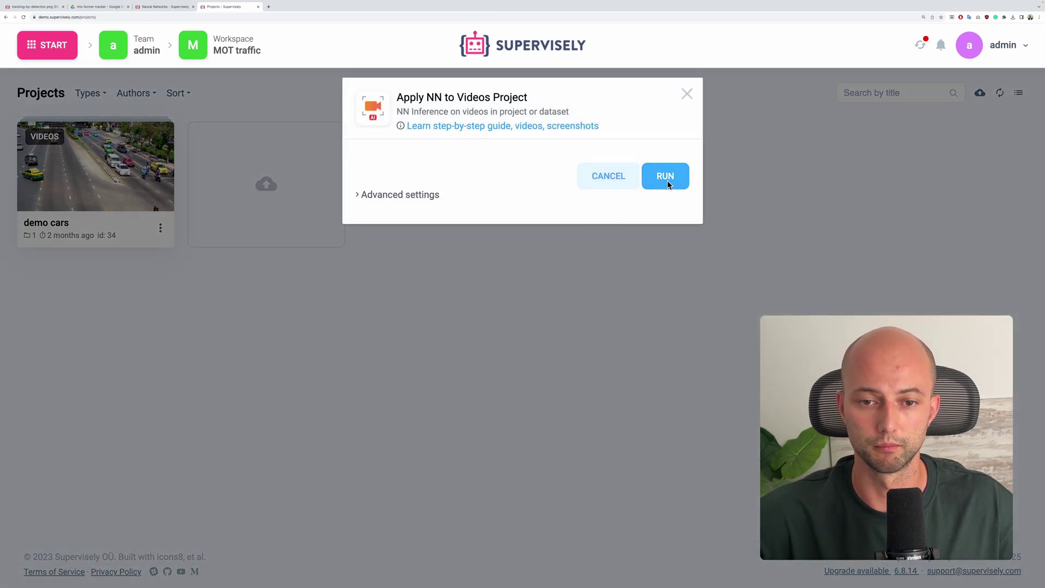
{"action": "left_click", "coordinate": [665, 179]}
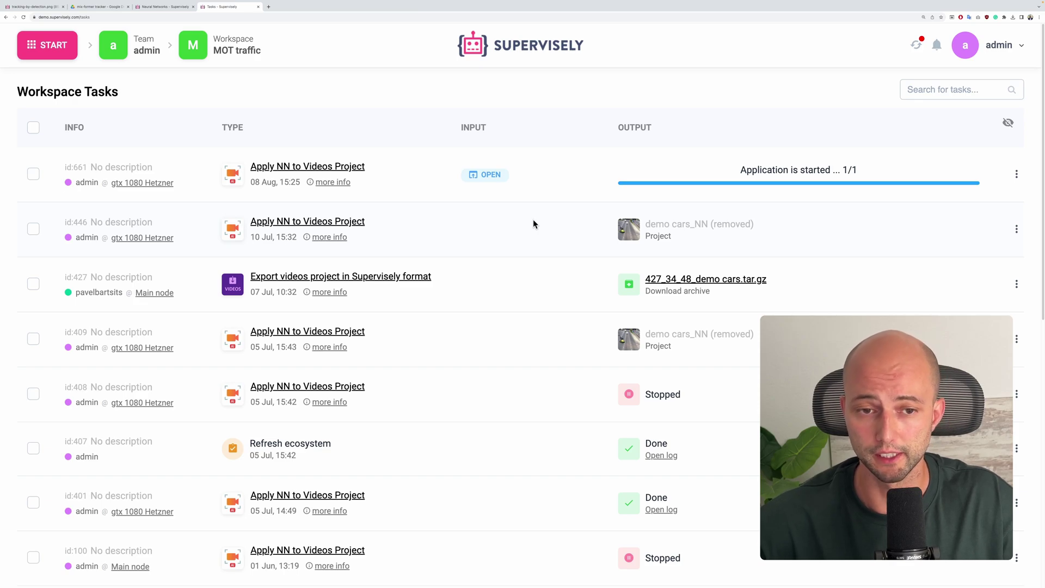
- Open the session page of Apply NN to Videos Project task 661
{"action": "left_click", "coordinate": [493, 178]}
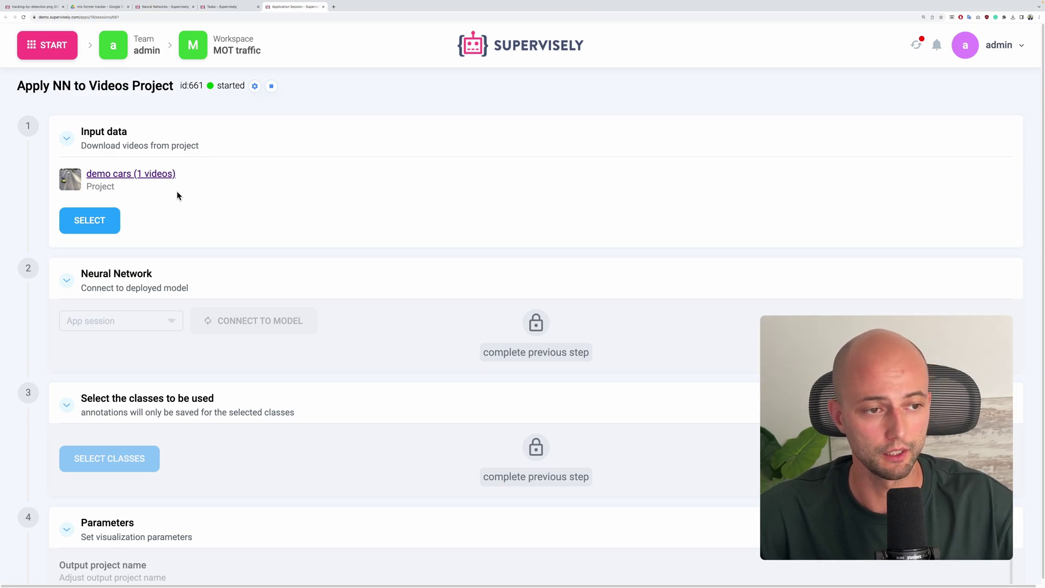
- Select demo cars as input and connect to the Serve YOLOv8 session 660
{"action": "left_click", "coordinate": [109, 223]}
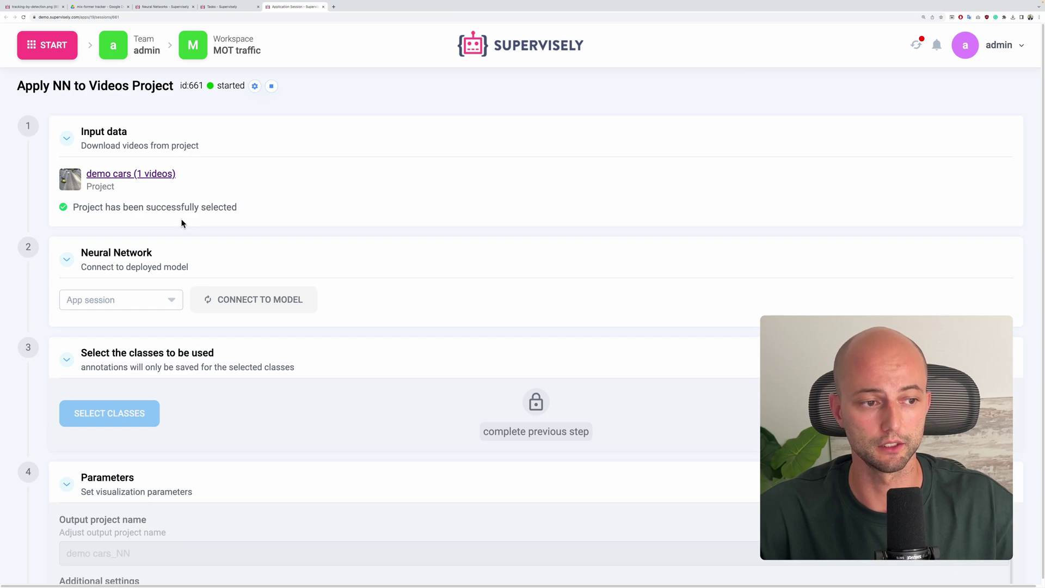
{"action": "scroll", "coordinate": [181, 219], "scroll_direction": "down", "scroll_amount": 2}
{"action": "left_click", "coordinate": [173, 241]}
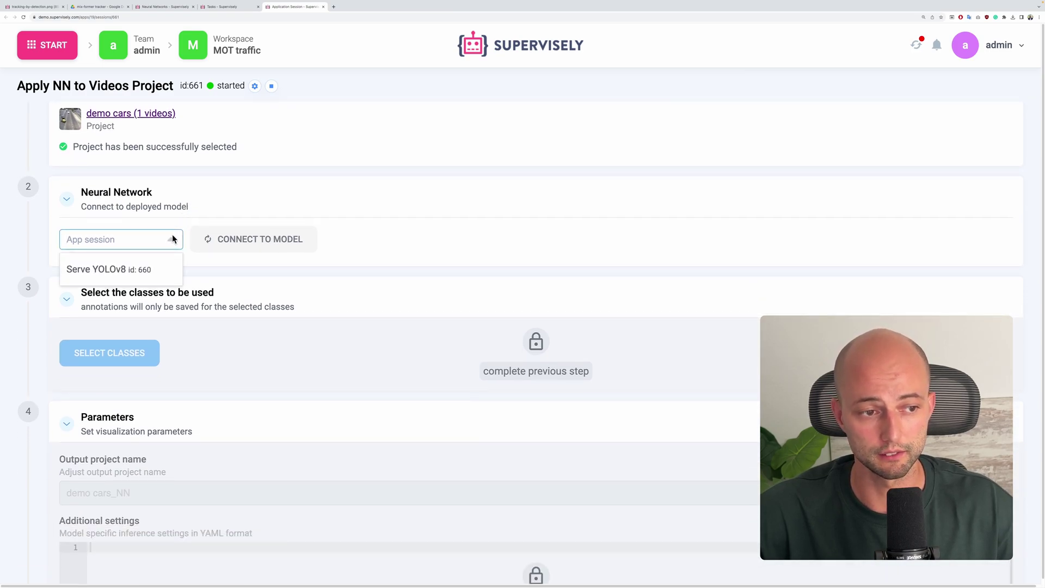
{"action": "left_click", "coordinate": [149, 269]}
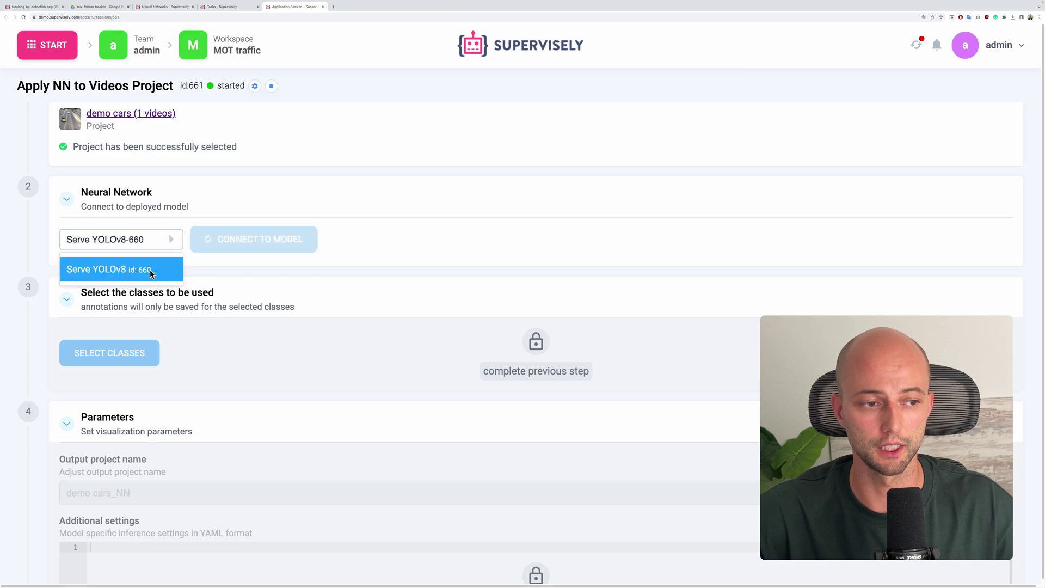
{"action": "left_click", "coordinate": [218, 242]}
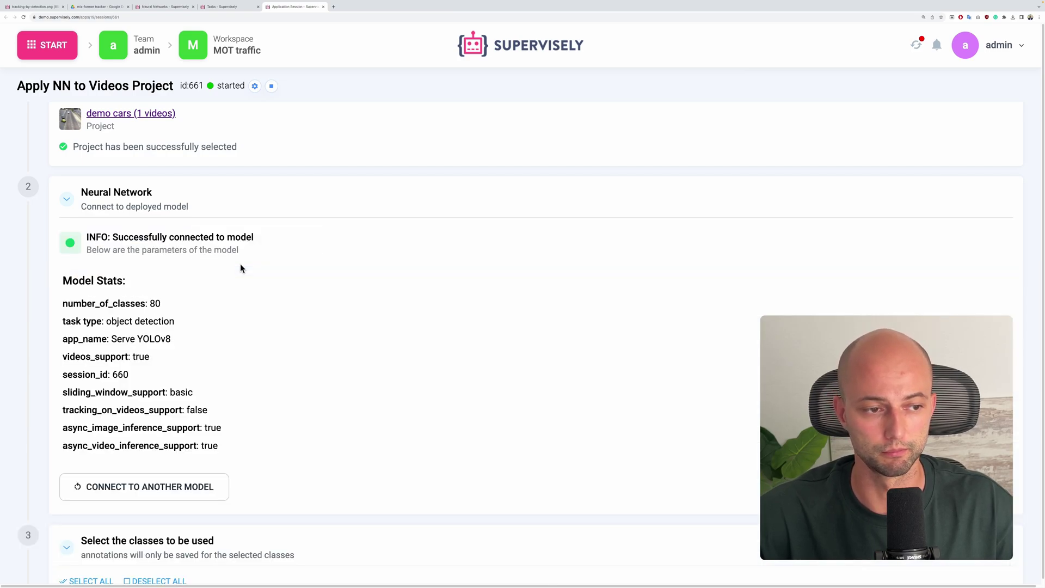
{"action": "scroll", "coordinate": [240, 267], "scroll_direction": "down", "scroll_amount": 2}
{"action": "scroll", "coordinate": [240, 266], "scroll_direction": "down", "scroll_amount": 1}
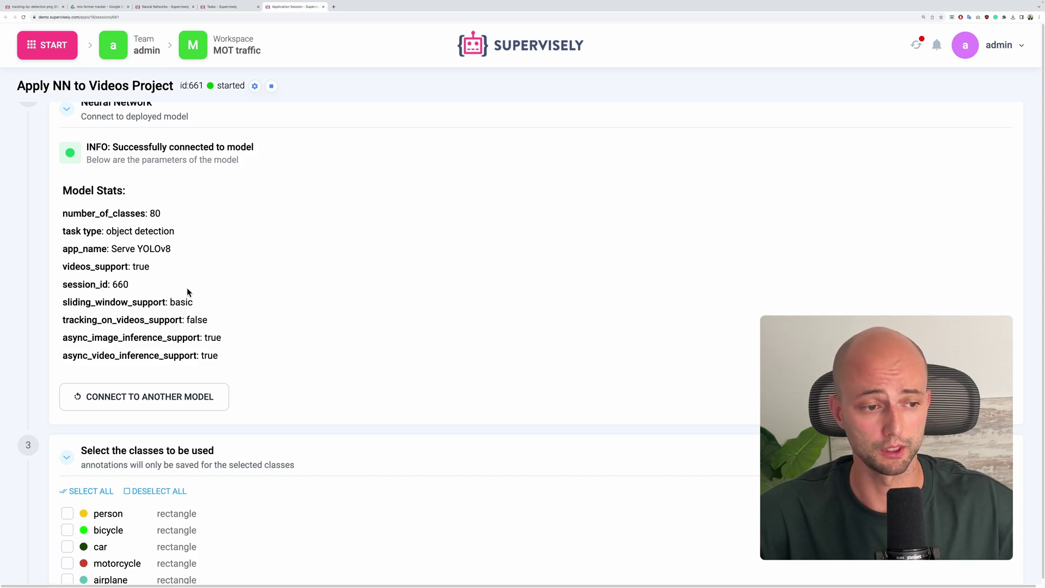
{"action": "scroll", "coordinate": [198, 321], "scroll_direction": "down", "scroll_amount": 3}
{"action": "scroll", "coordinate": [198, 325], "scroll_direction": "down", "scroll_amount": 3}
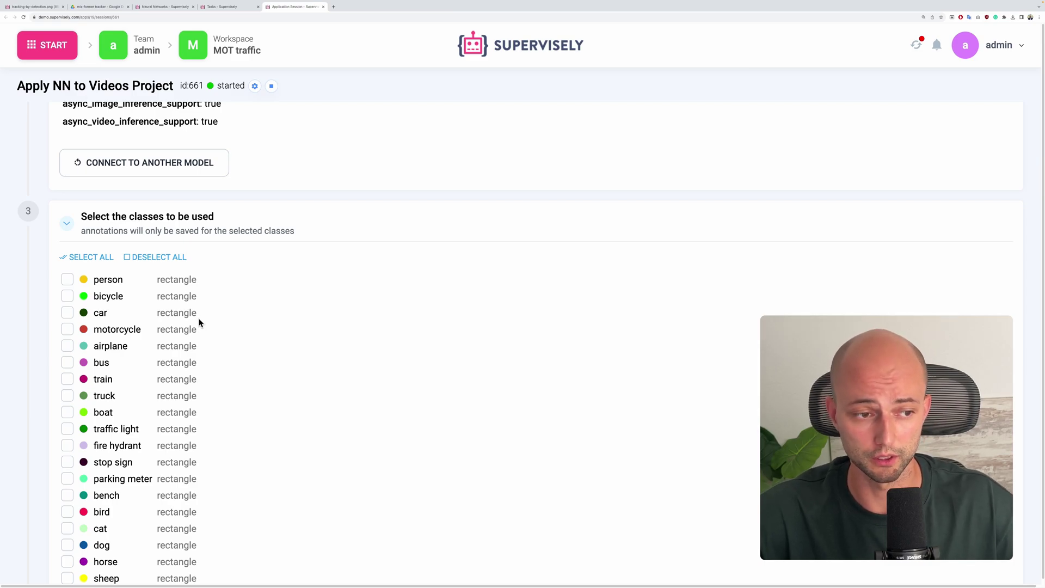
- Select all 80 detection classes and confirm the class selection
{"action": "left_click", "coordinate": [91, 257]}
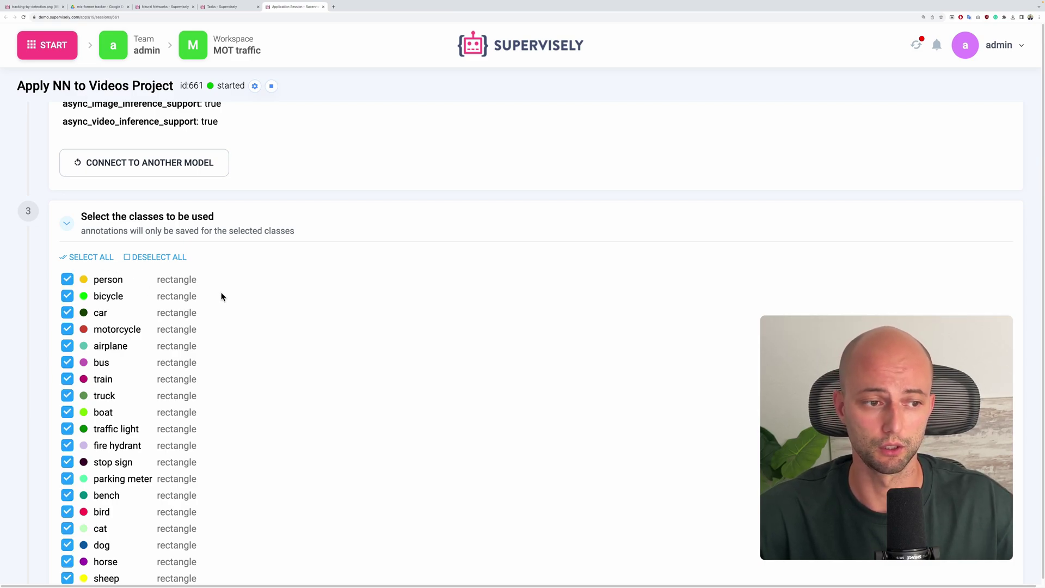
{"action": "scroll", "coordinate": [261, 304], "scroll_direction": "down", "scroll_amount": 15}
{"action": "scroll", "coordinate": [259, 309], "scroll_direction": "down", "scroll_amount": 6}
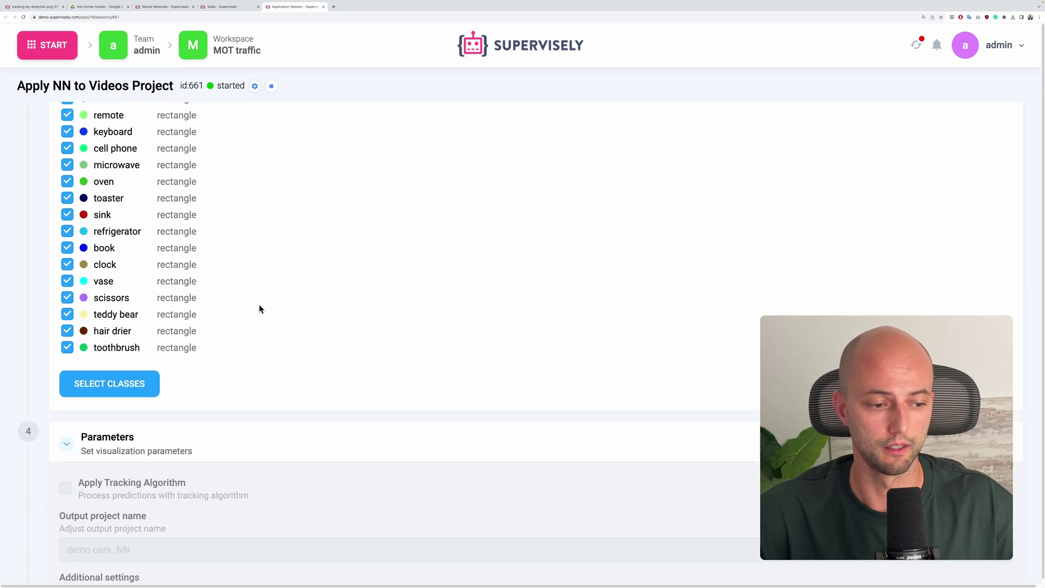
{"action": "left_click", "coordinate": [145, 354]}
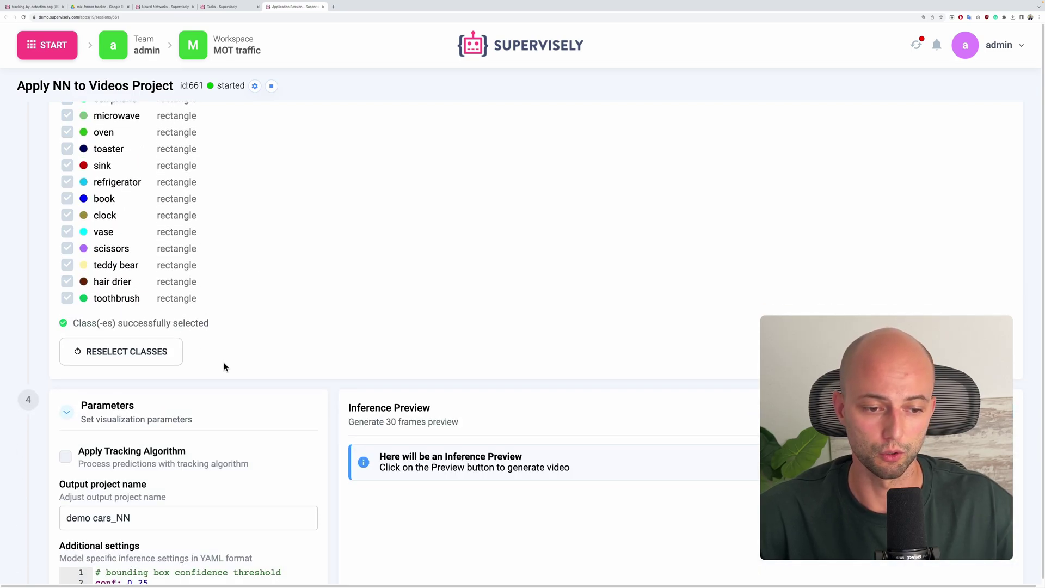
{"action": "scroll", "coordinate": [228, 368], "scroll_direction": "down", "scroll_amount": 4}
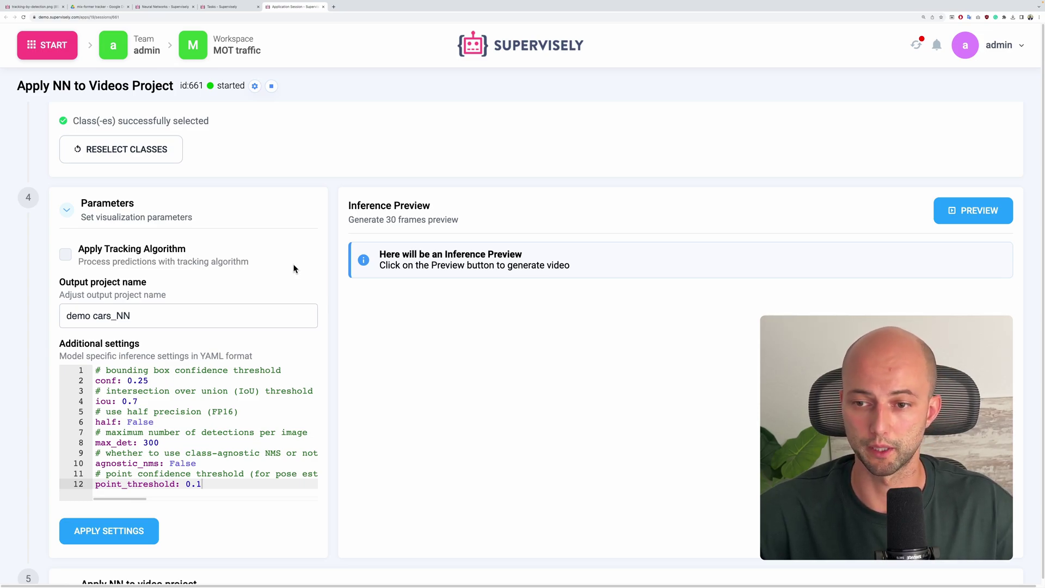
- Generate the 30-frame inference preview, then play and replay the preview video
{"action": "left_click", "coordinate": [942, 210]}
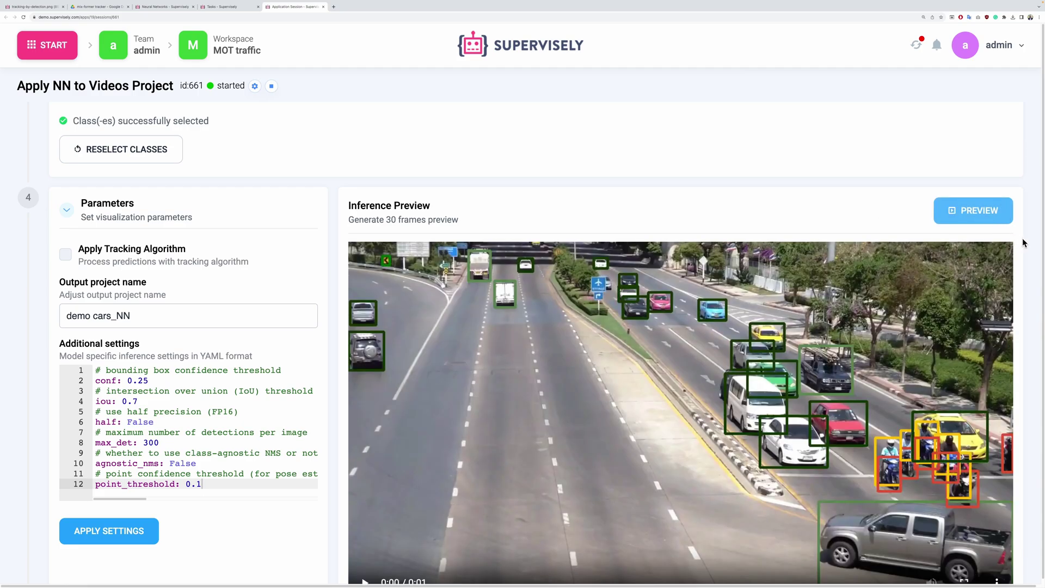
{"action": "scroll", "coordinate": [1023, 243], "scroll_direction": "down", "scroll_amount": 1}
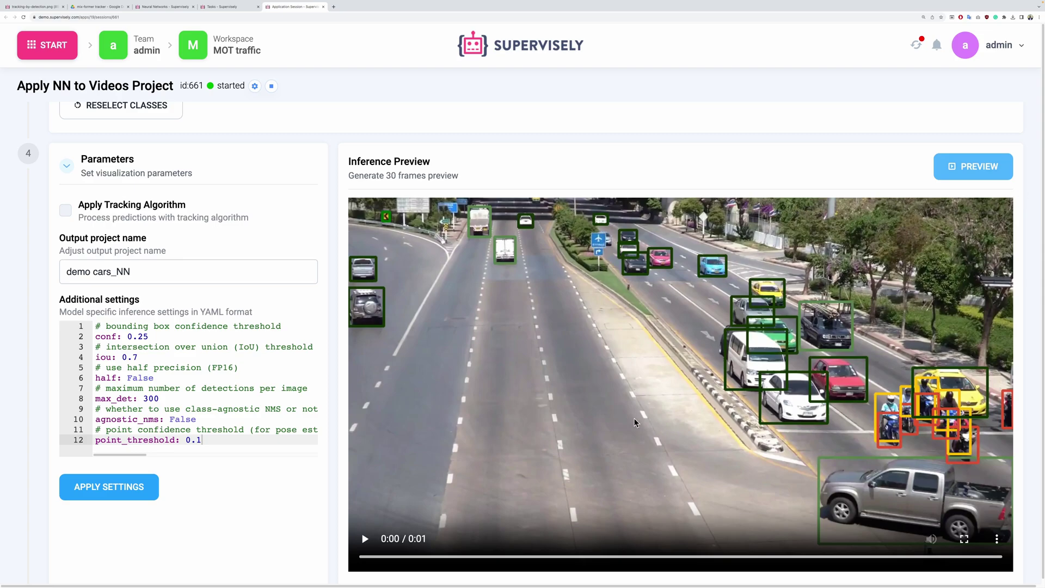
{"action": "left_click", "coordinate": [449, 504]}
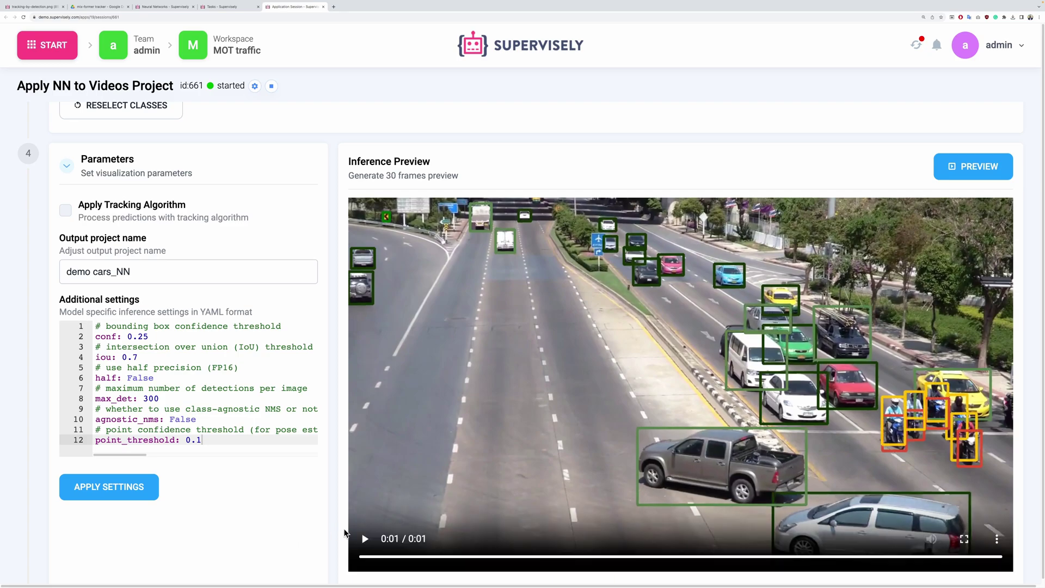
{"action": "left_click", "coordinate": [363, 539]}
- Rename the output project to 'inference results' and apply the inference settings
{"action": "left_click_drag", "start_coordinate": [149, 272], "coordinate": [63, 271]}
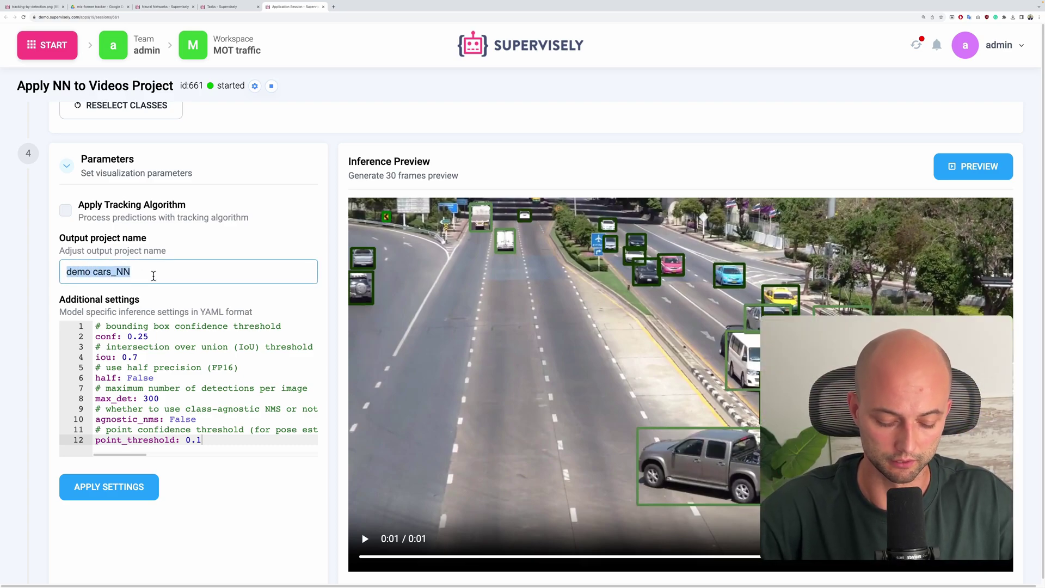
{"action": "type", "text": "infere"}
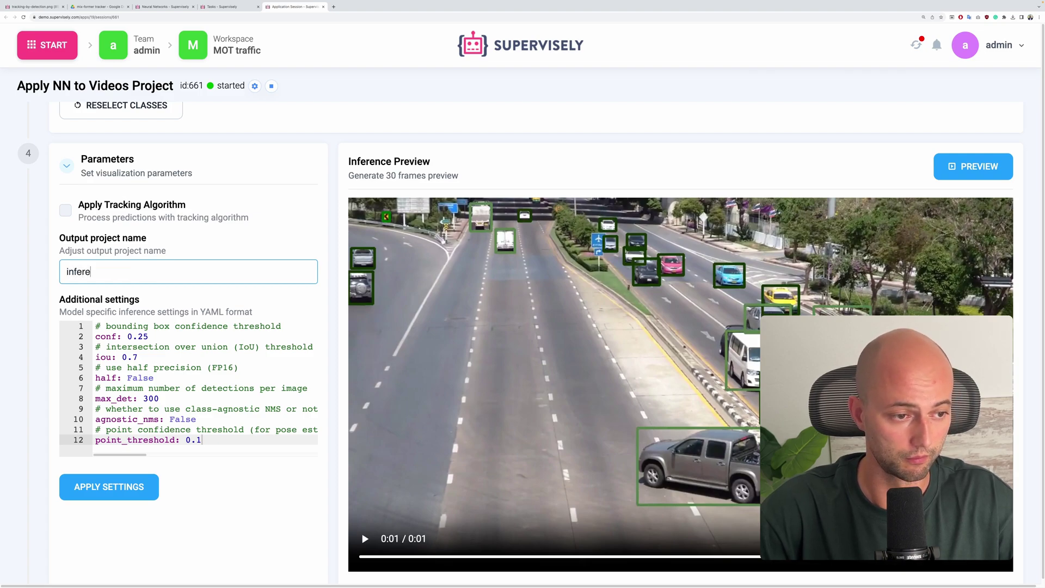
{"action": "type", "text": "nce results"}
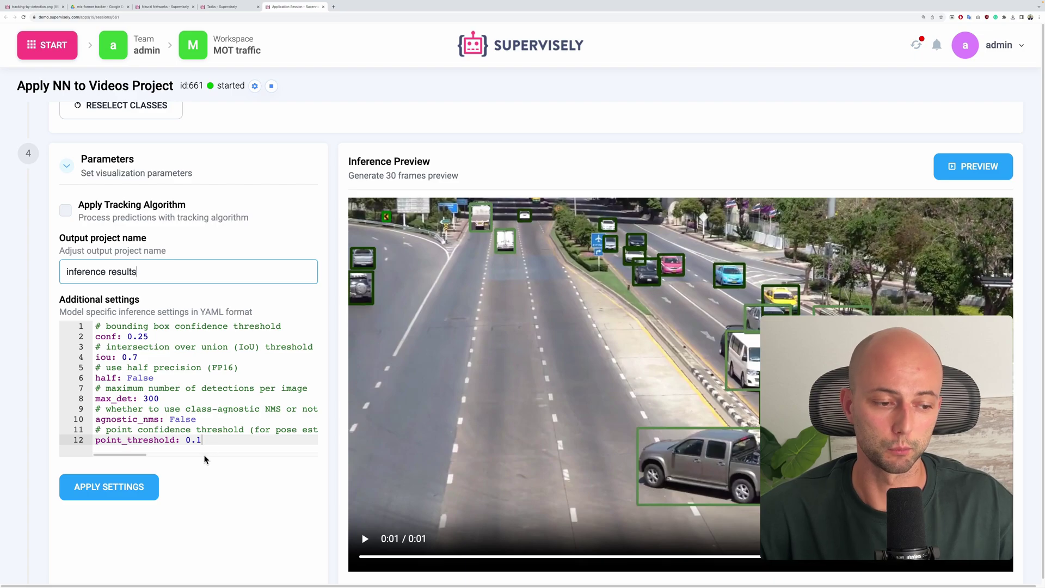
{"action": "left_click", "coordinate": [151, 478]}
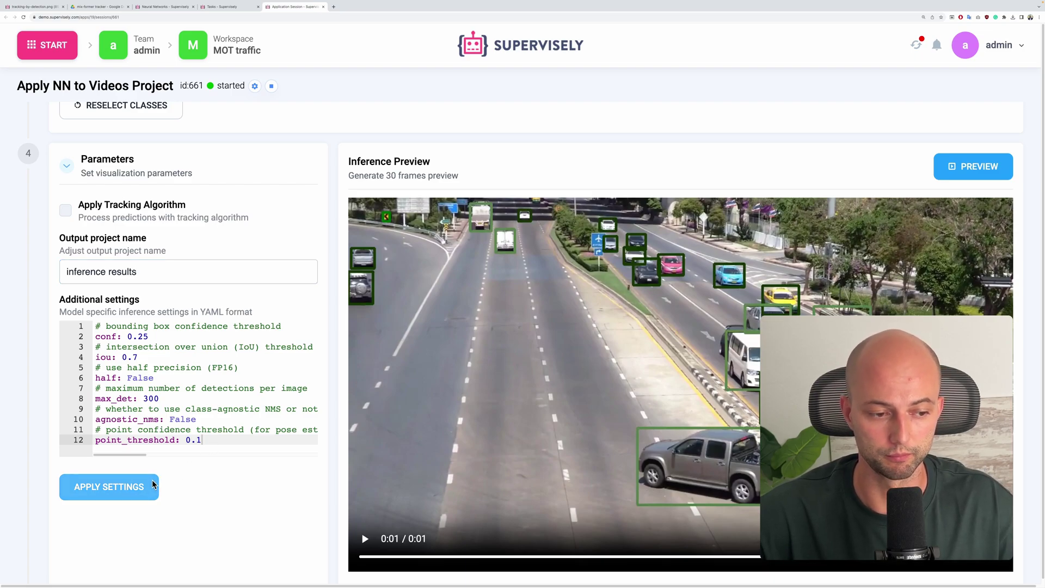
{"action": "scroll", "coordinate": [236, 482], "scroll_direction": "down", "scroll_amount": 2}
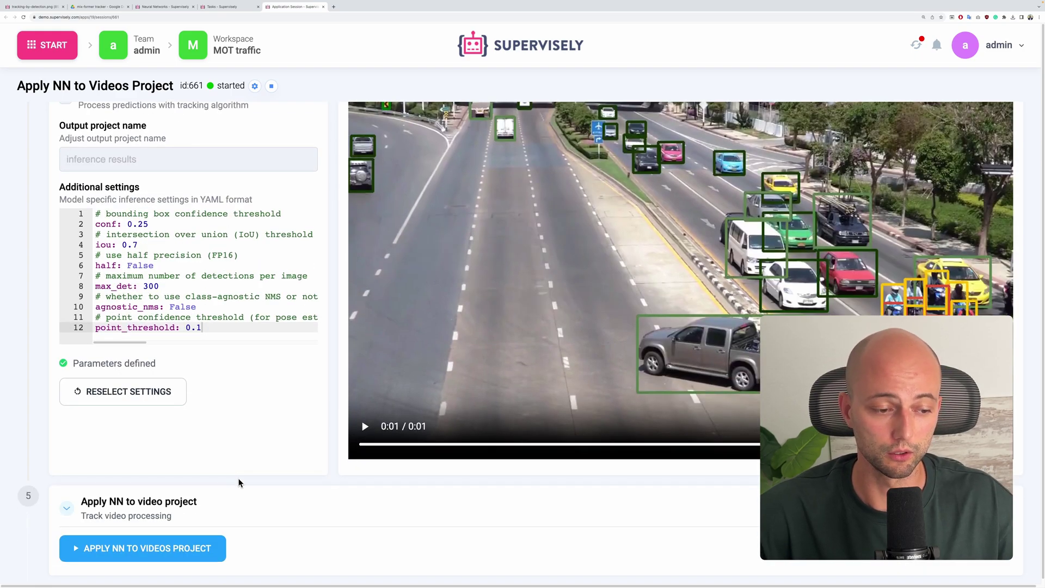
- Run YOLOv8 on the demo cars video project until the output shows Done
{"action": "left_click", "coordinate": [202, 550]}
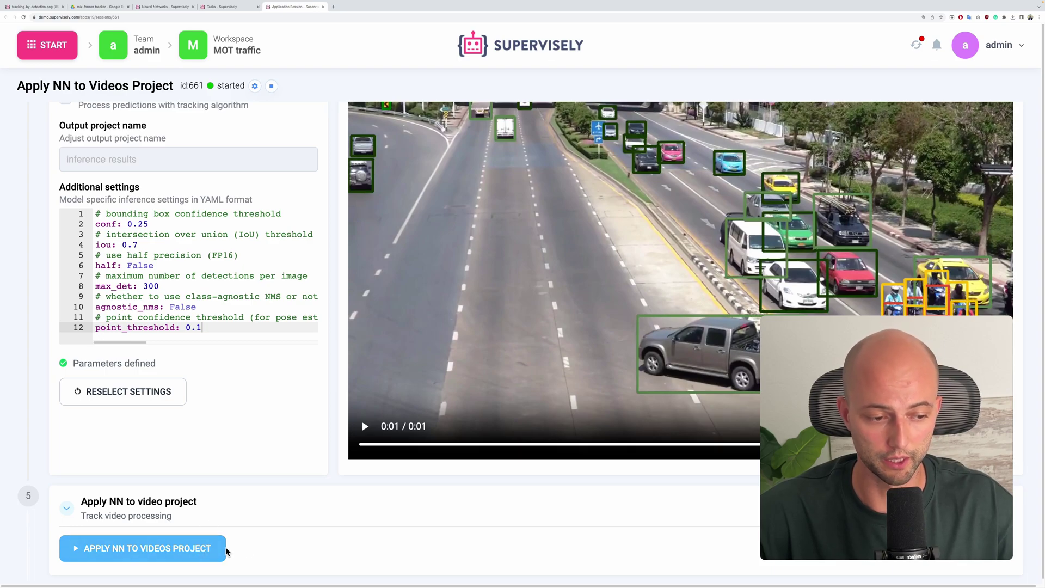
{"action": "scroll", "coordinate": [294, 508], "scroll_direction": "down", "scroll_amount": 2}
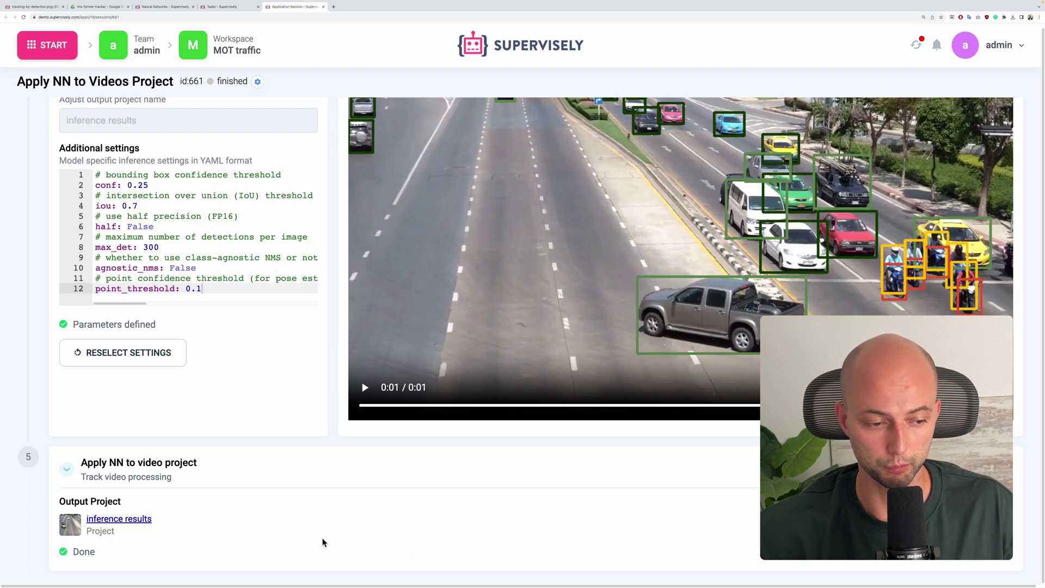
- Open the 'inference results' ds0 dataset in the video labeling tool and play the detection video
{"action": "left_click", "coordinate": [145, 524]}
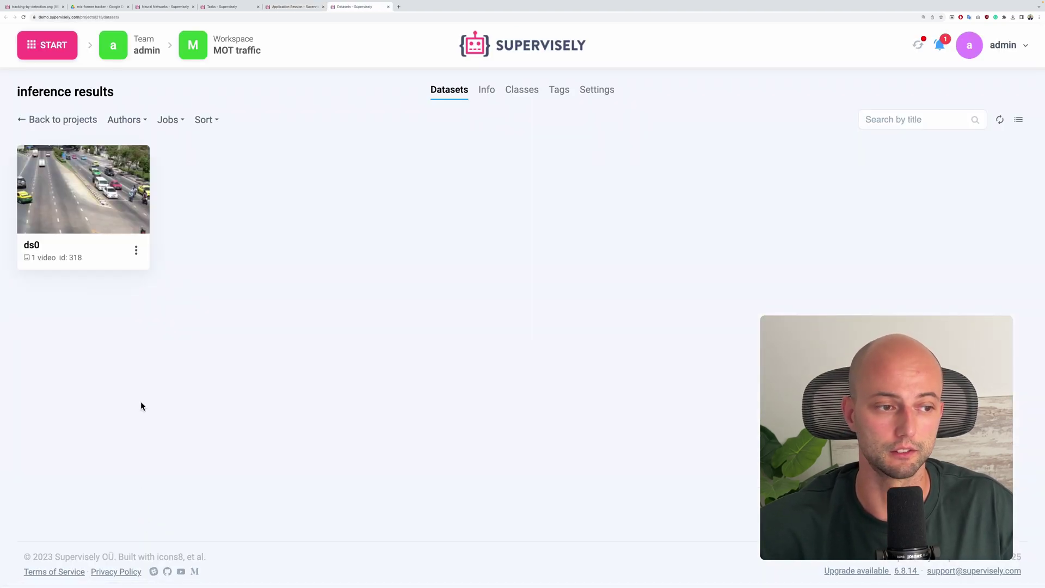
{"action": "left_click", "coordinate": [123, 245]}
{"action": "left_click", "coordinate": [388, 354]}
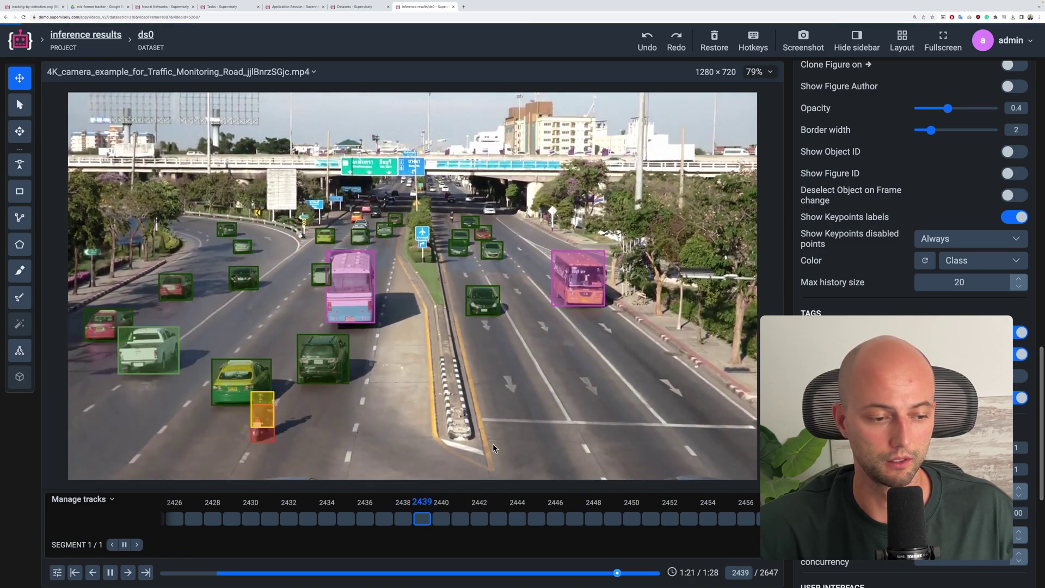
{"action": "left_click", "coordinate": [110, 571]}
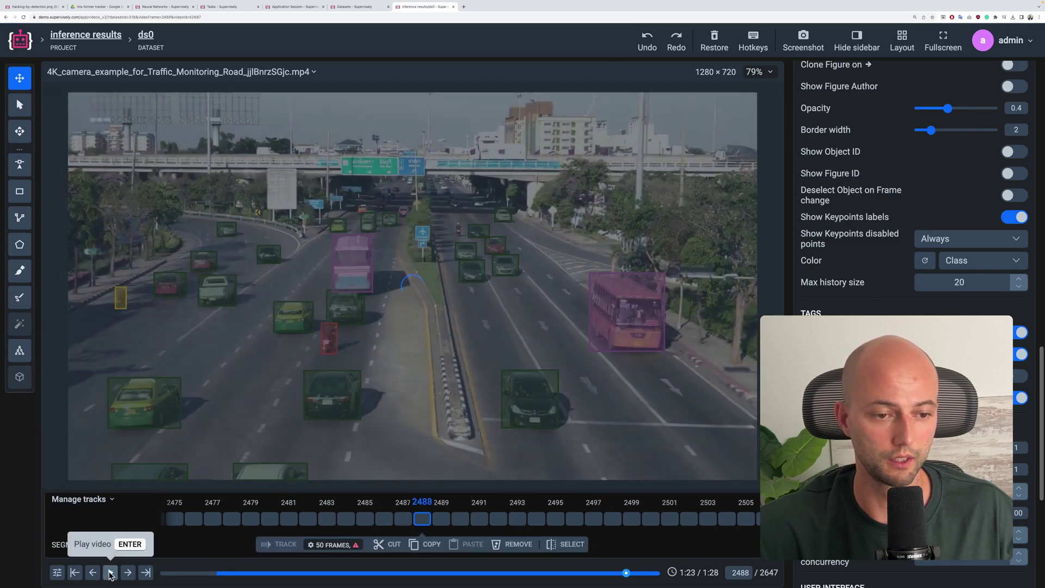